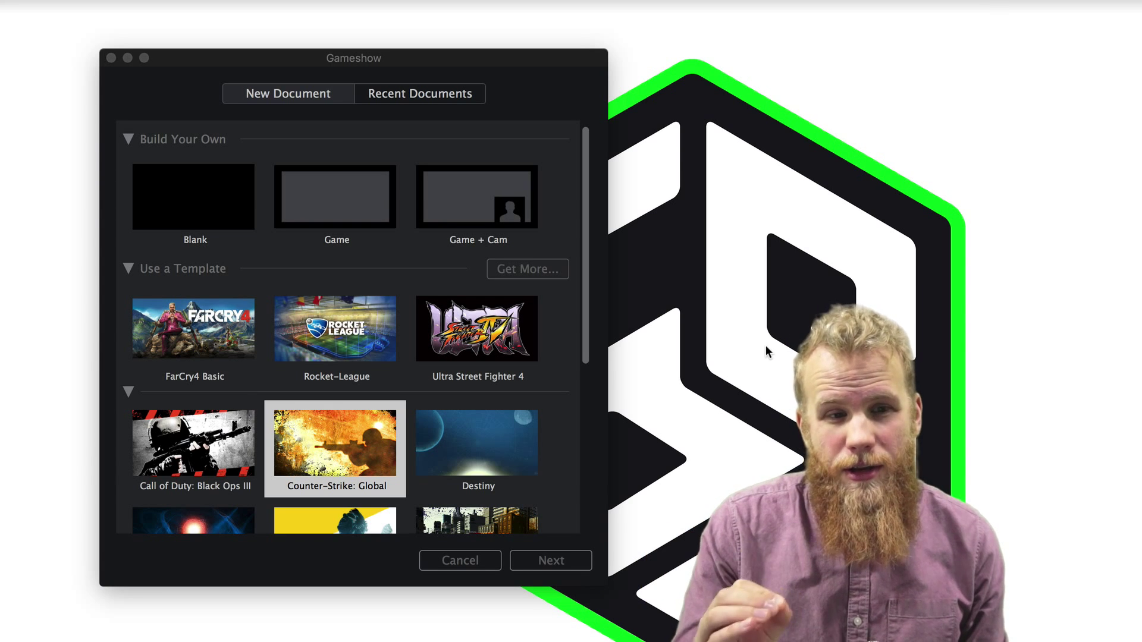
Start a new document from the Counter-Strike: Global template and re-enter Counter-Strike: Global Offensive as its game title.
double_click(363, 436)
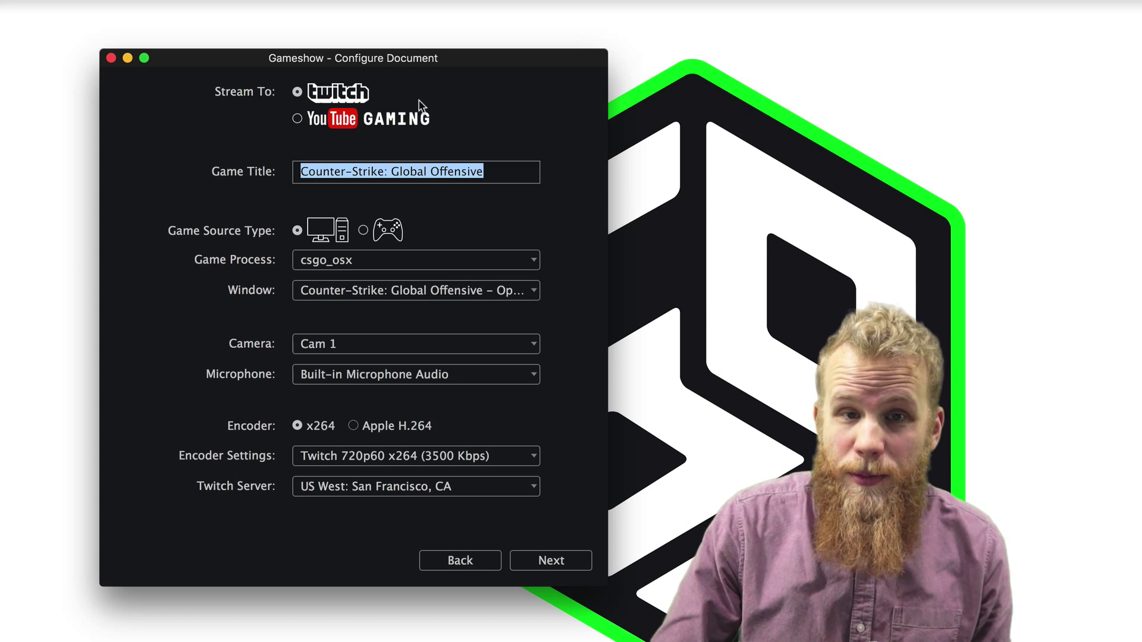
left_click(493, 174)
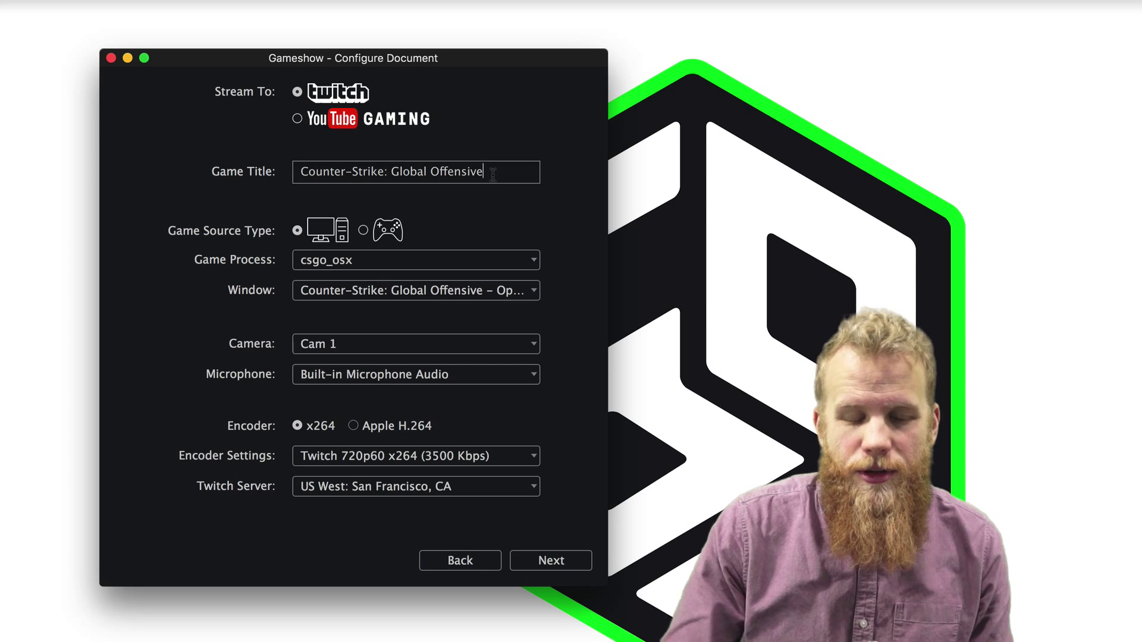
left_click_drag(493, 174, 208, 169)
key("BackSpace")
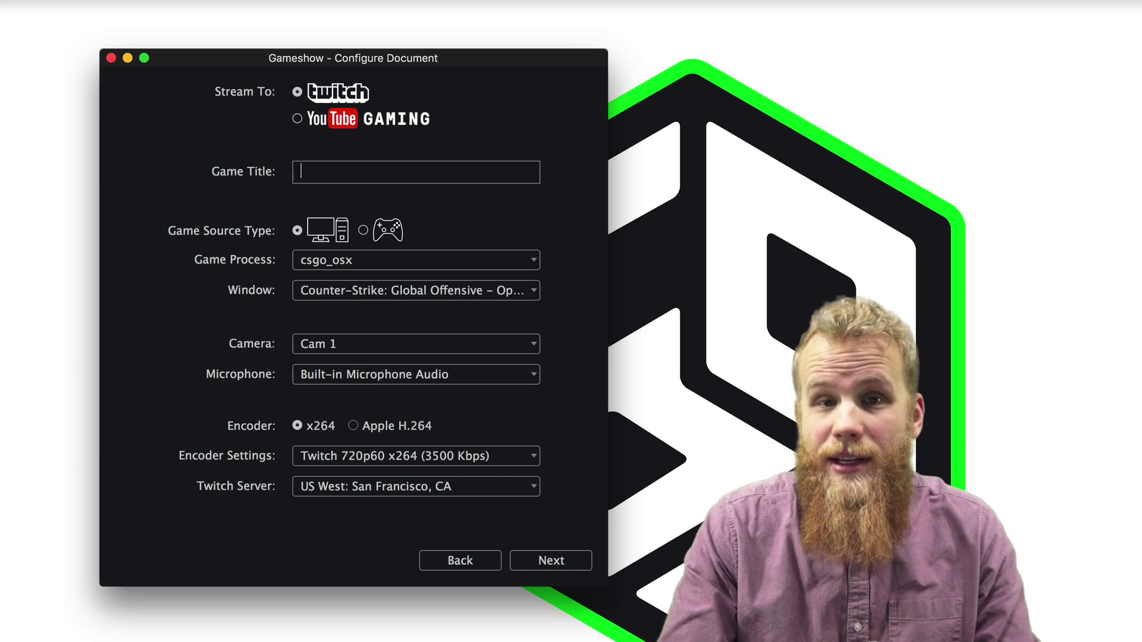
type("cout")
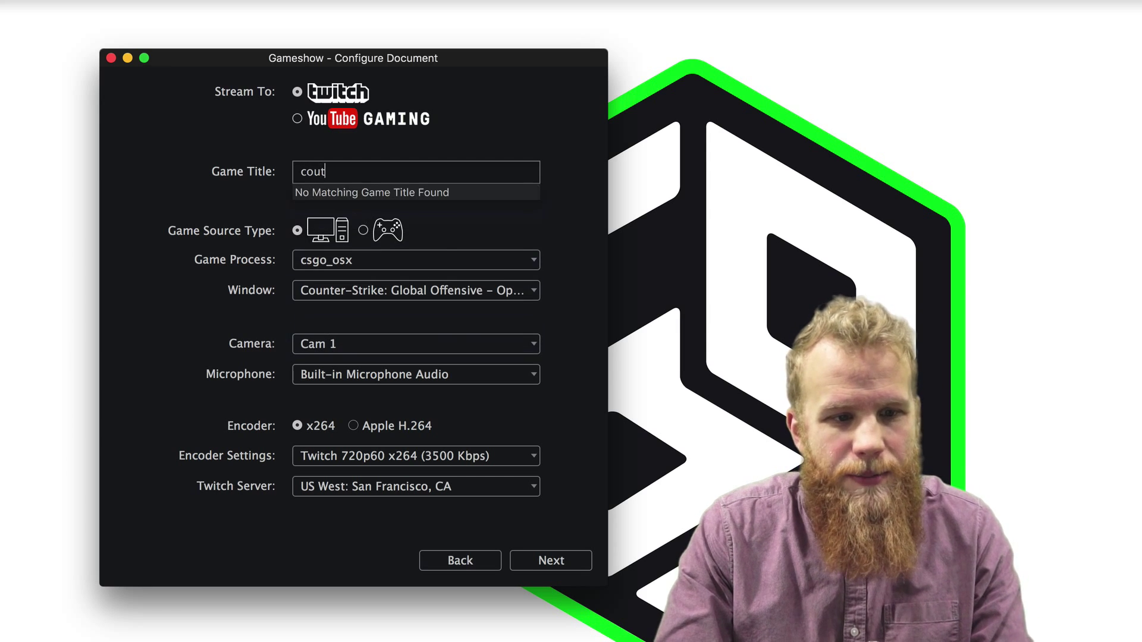
key("BackSpace")
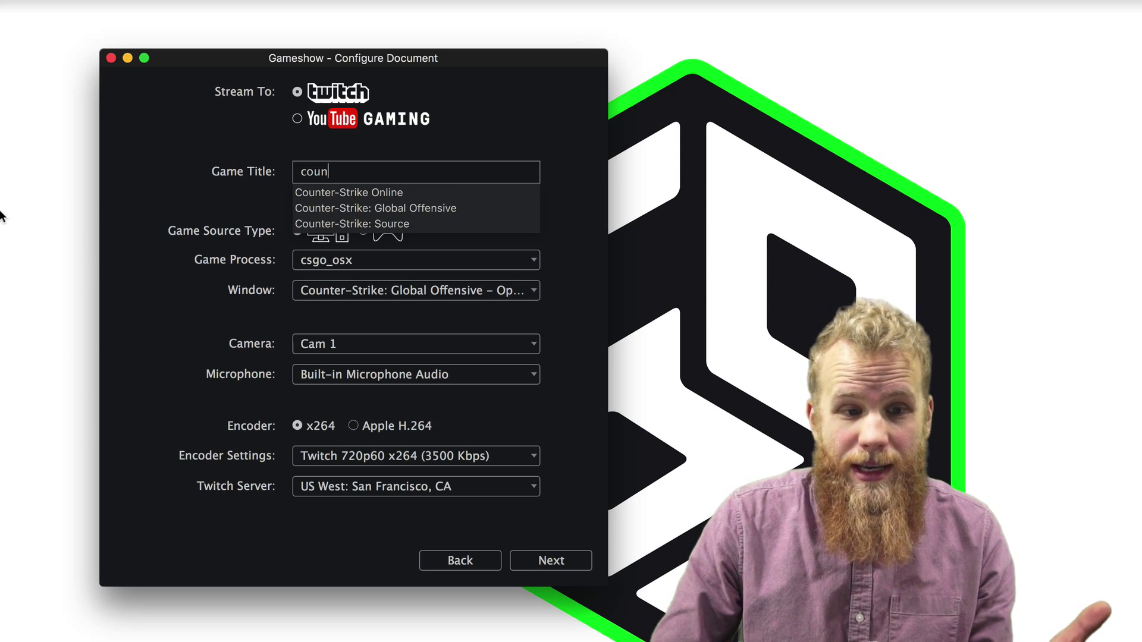
left_click(442, 208)
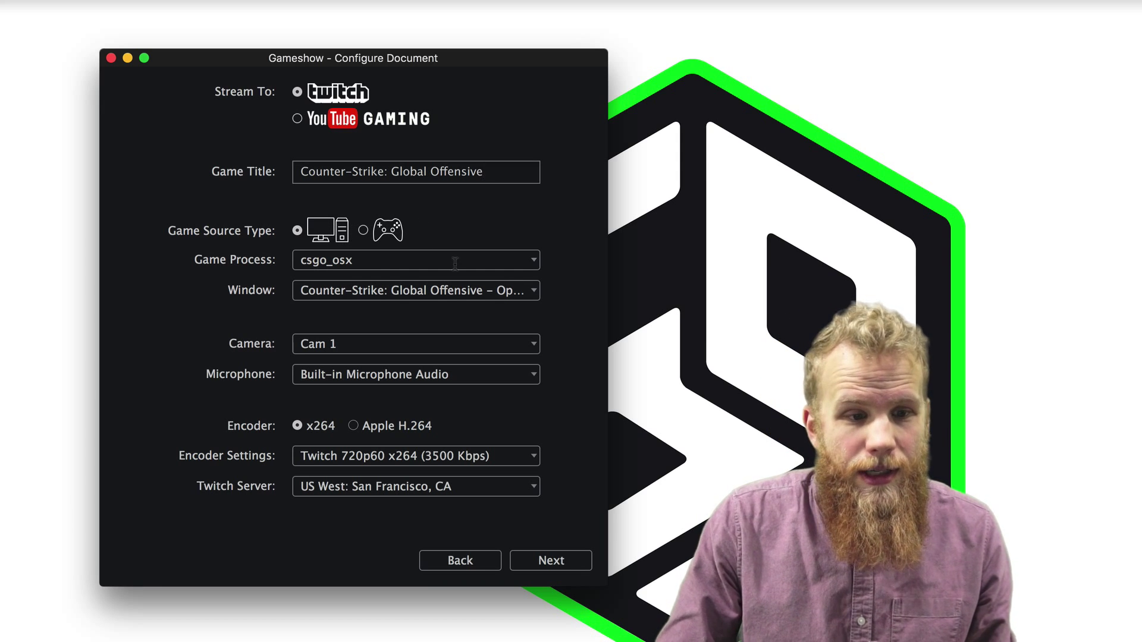
Review the available game processes, try the console source type and its game sources, and return to the computer source type.
left_click(395, 260)
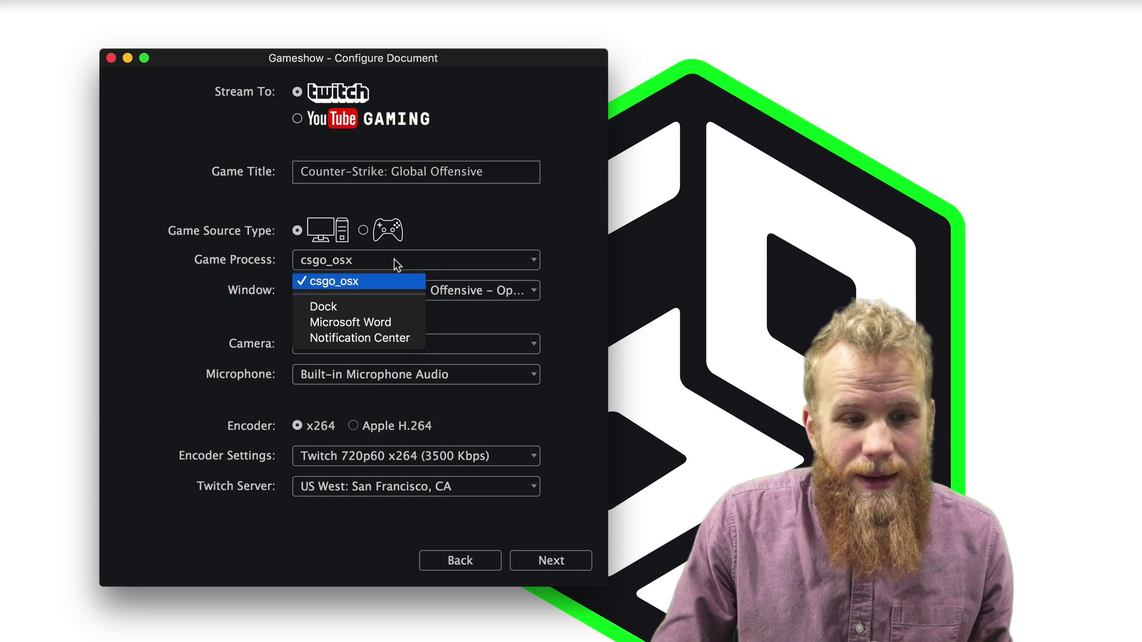
left_click(507, 300)
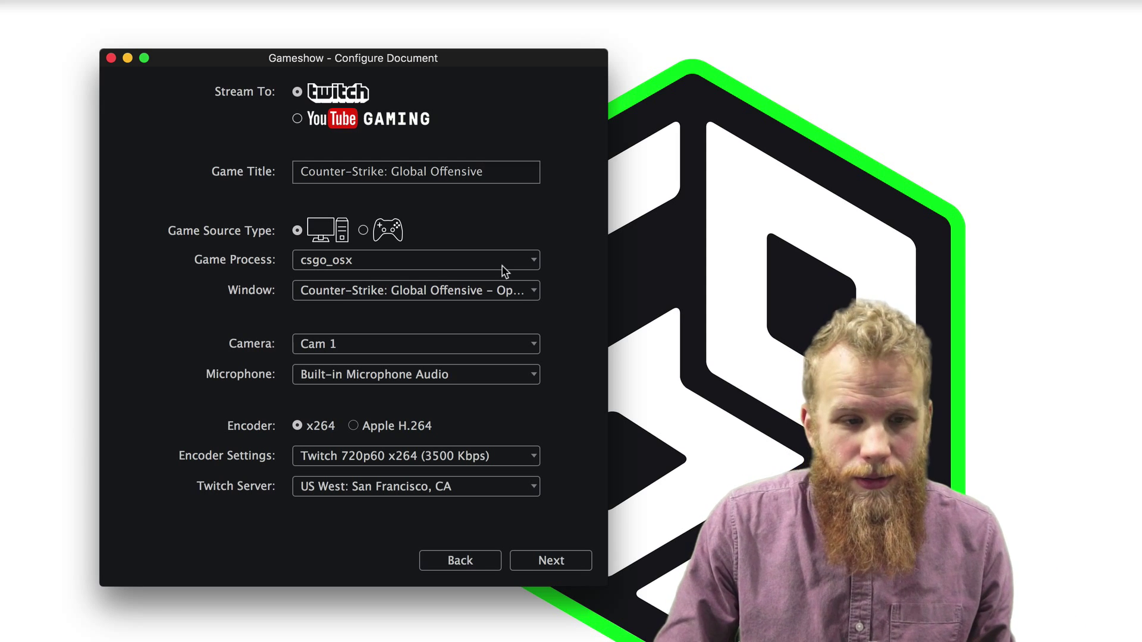
left_click(387, 231)
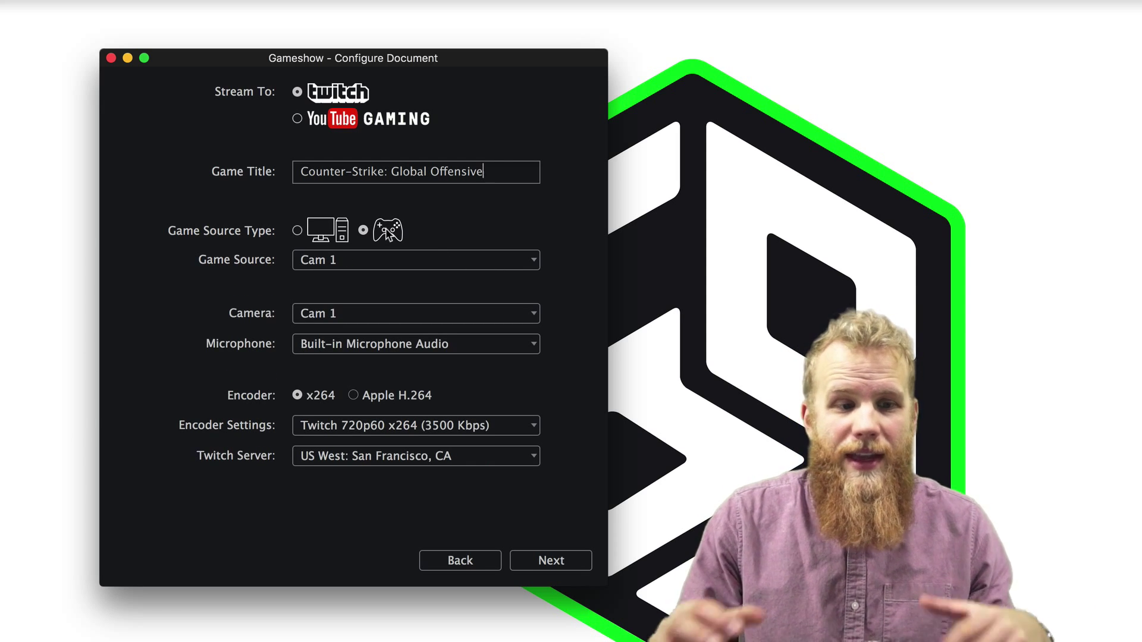
left_click(404, 258)
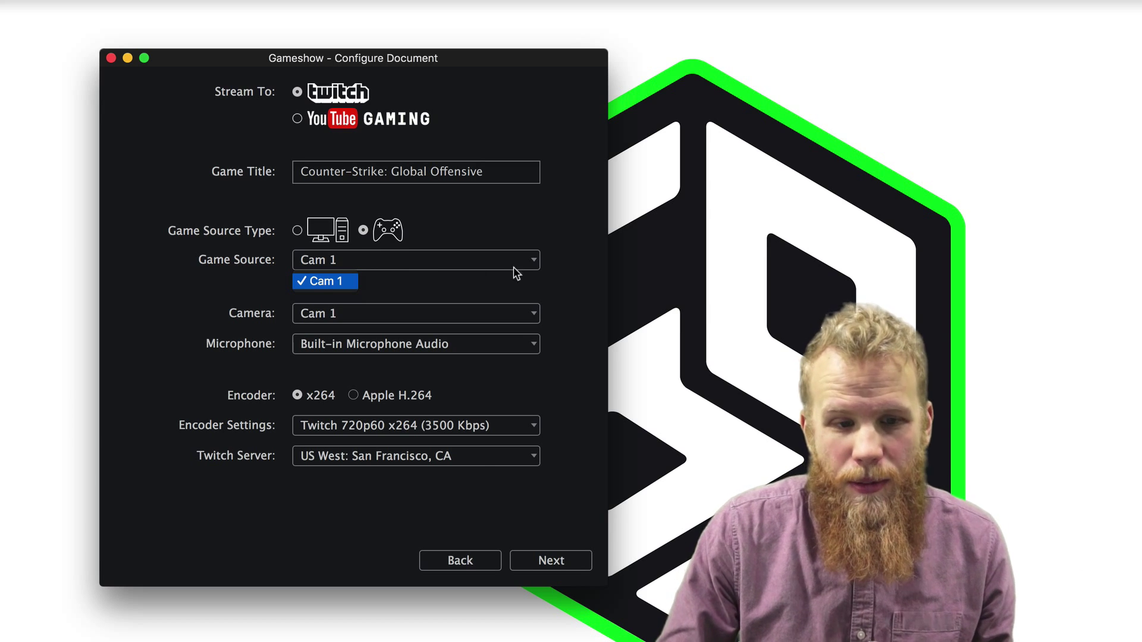
left_click(528, 285)
left_click(337, 234)
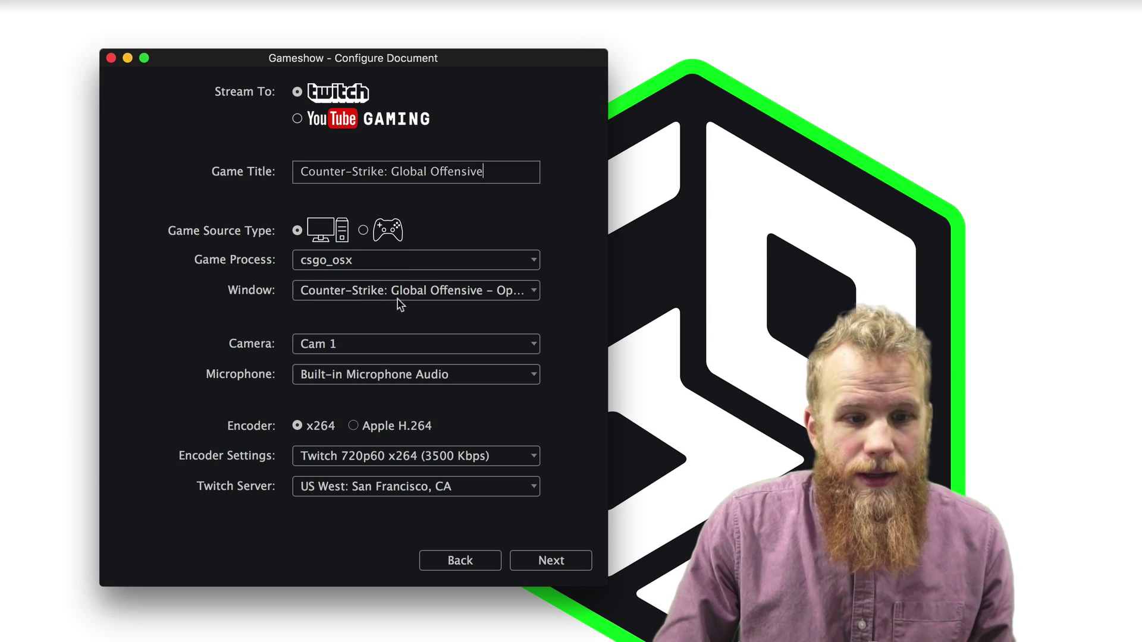
Choose Cam 1 as the camera and Built-in Microphone Audio as the microphone.
left_click(426, 340)
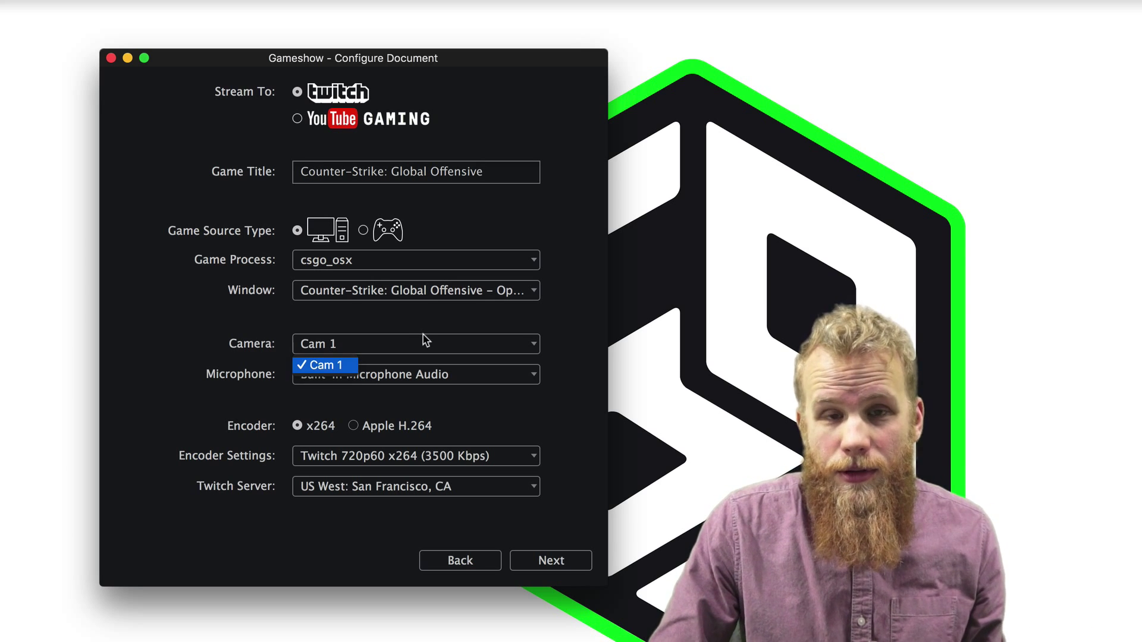
left_click(351, 365)
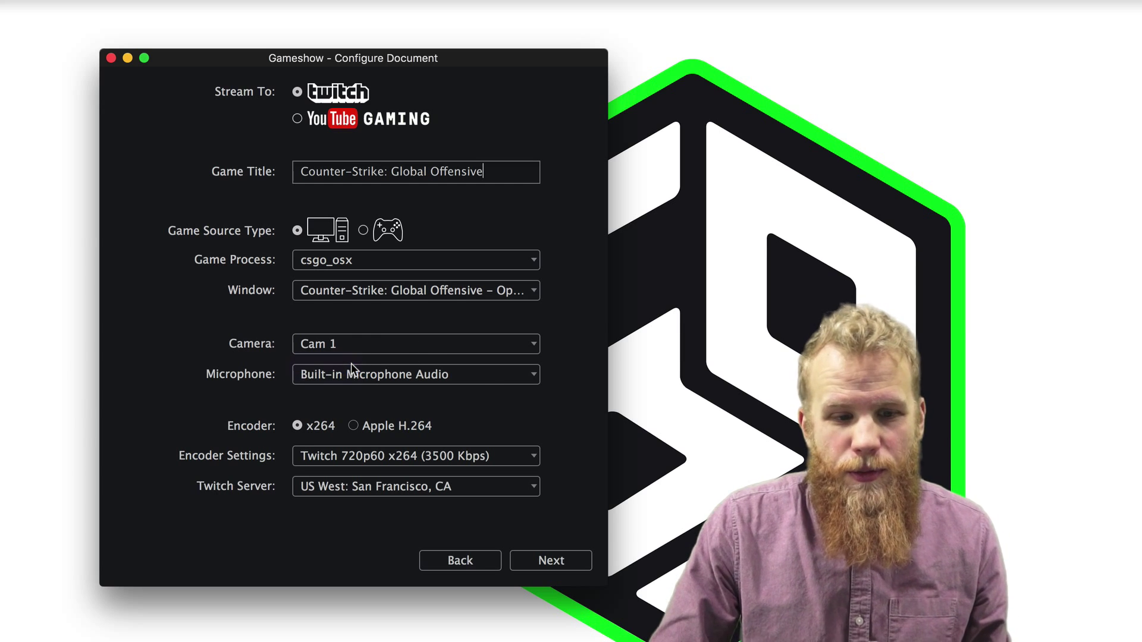
left_click(488, 382)
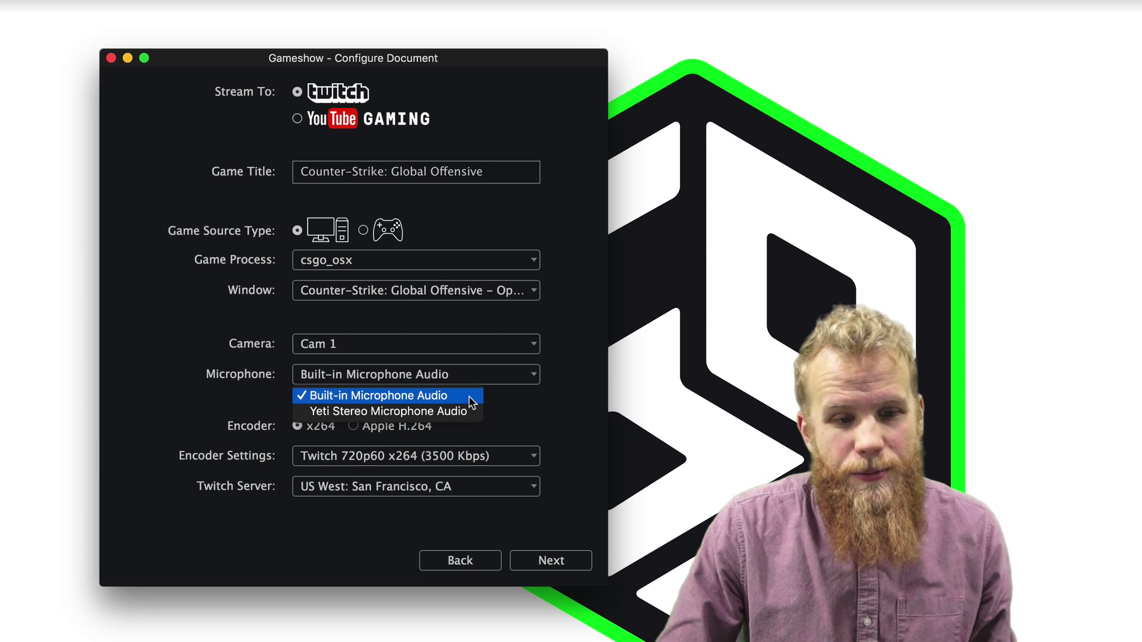
left_click(469, 397)
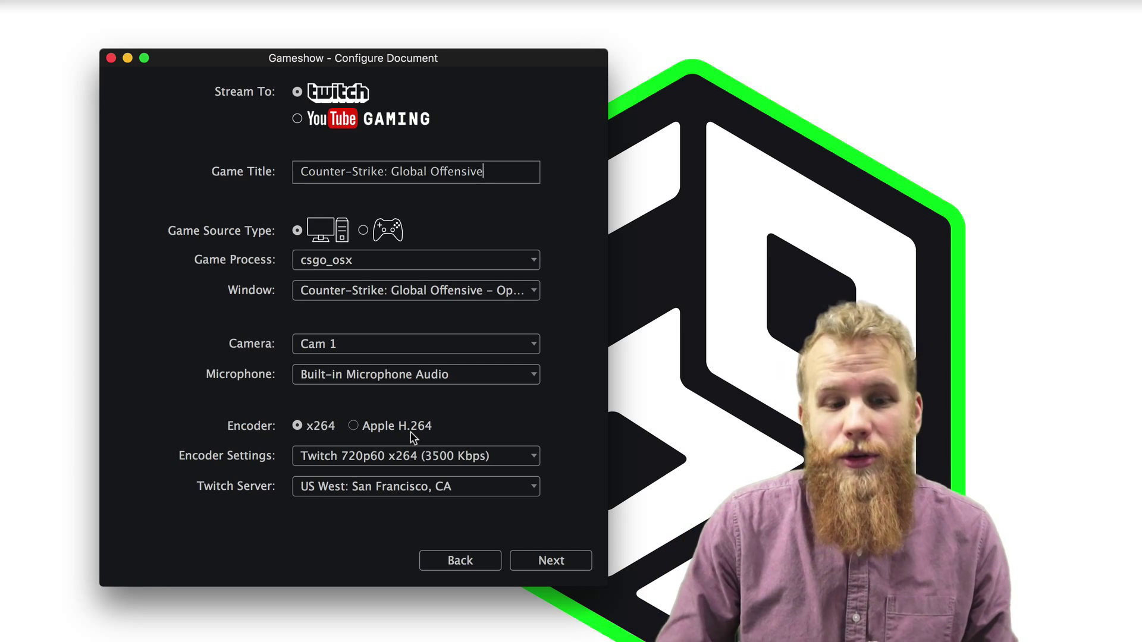
Choose the Twitch 720p60 x264 (3500 Kbps) encoder preset and review the available Twitch servers.
left_click(483, 461)
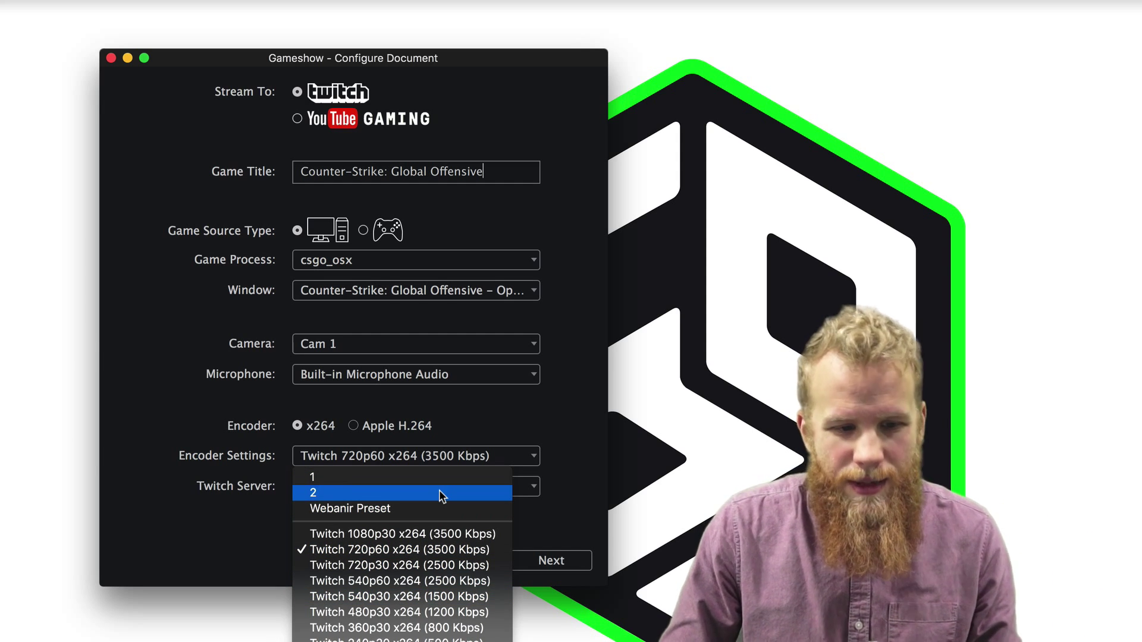
left_click(449, 548)
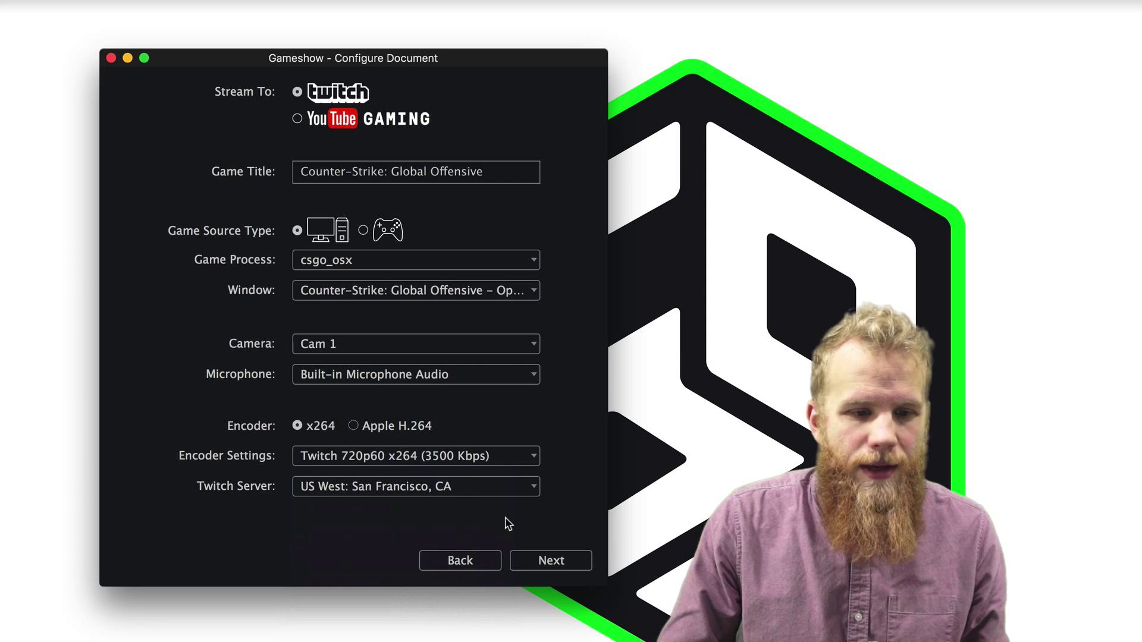
left_click(507, 489)
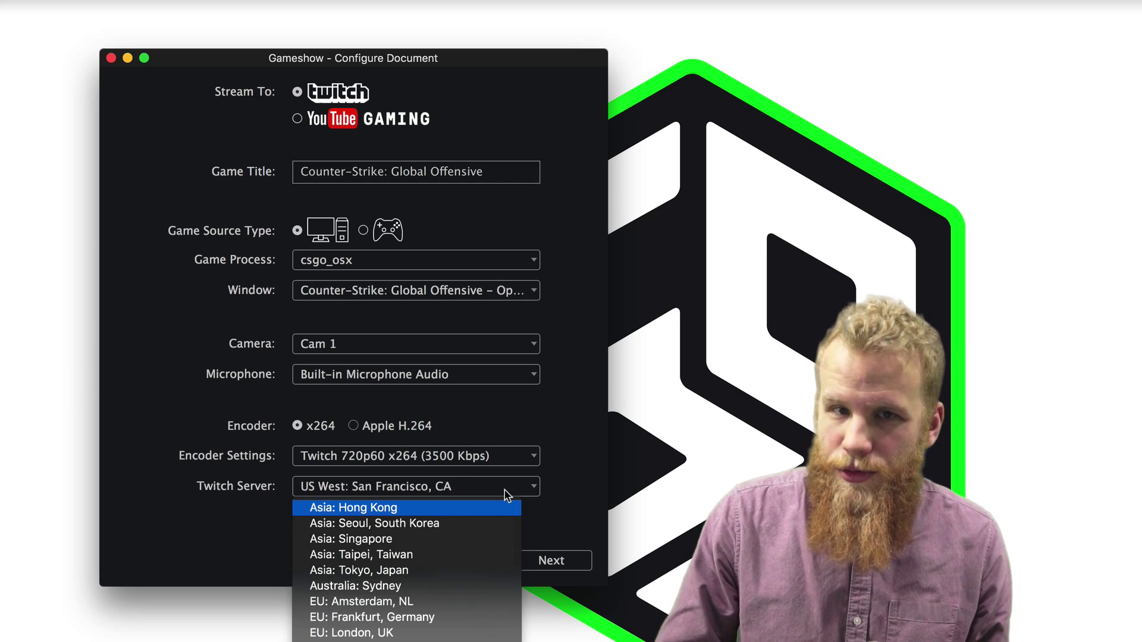
left_click(556, 493)
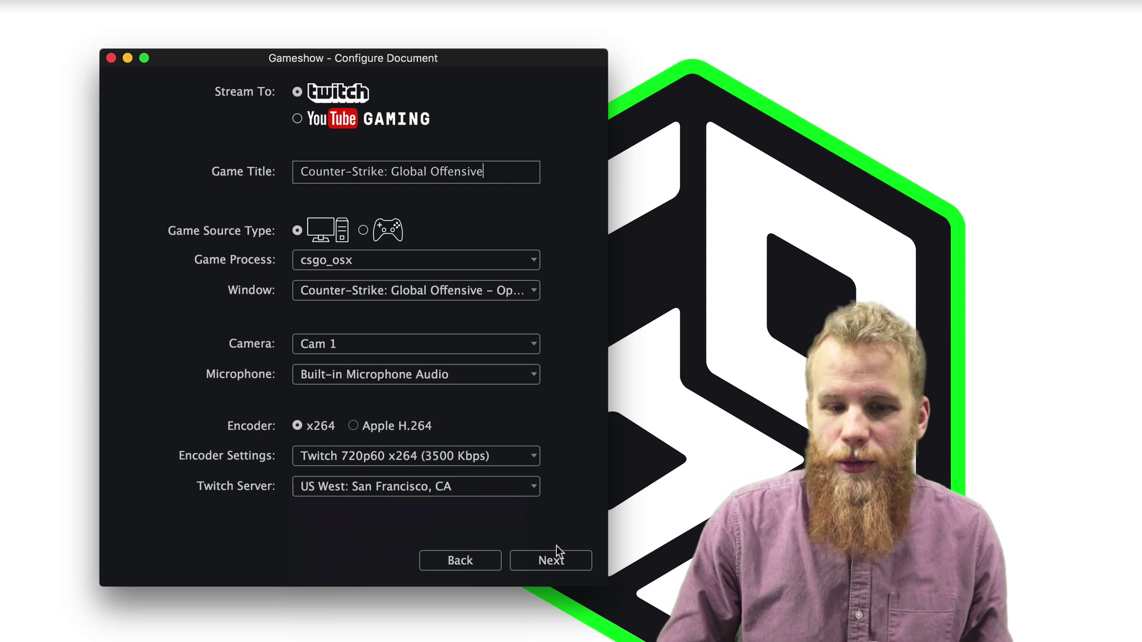
Try YouTube Gaming as the streaming destination, review its encoder presets, and switch back to Twitch.
left_click(310, 120)
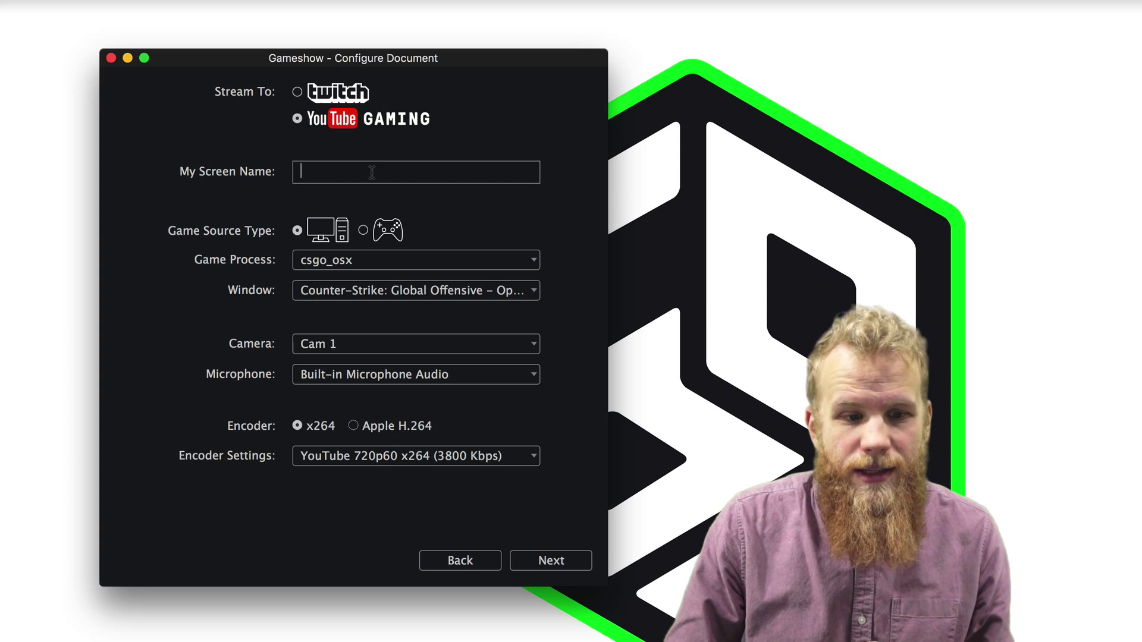
left_click(467, 461)
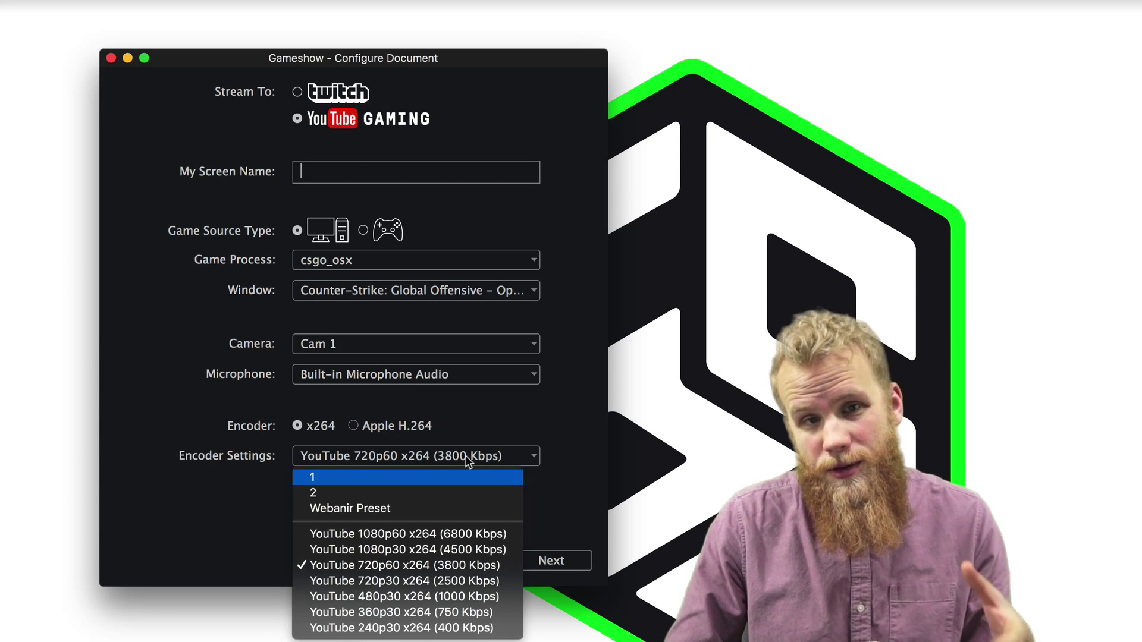
left_click(341, 97)
left_click(341, 97)
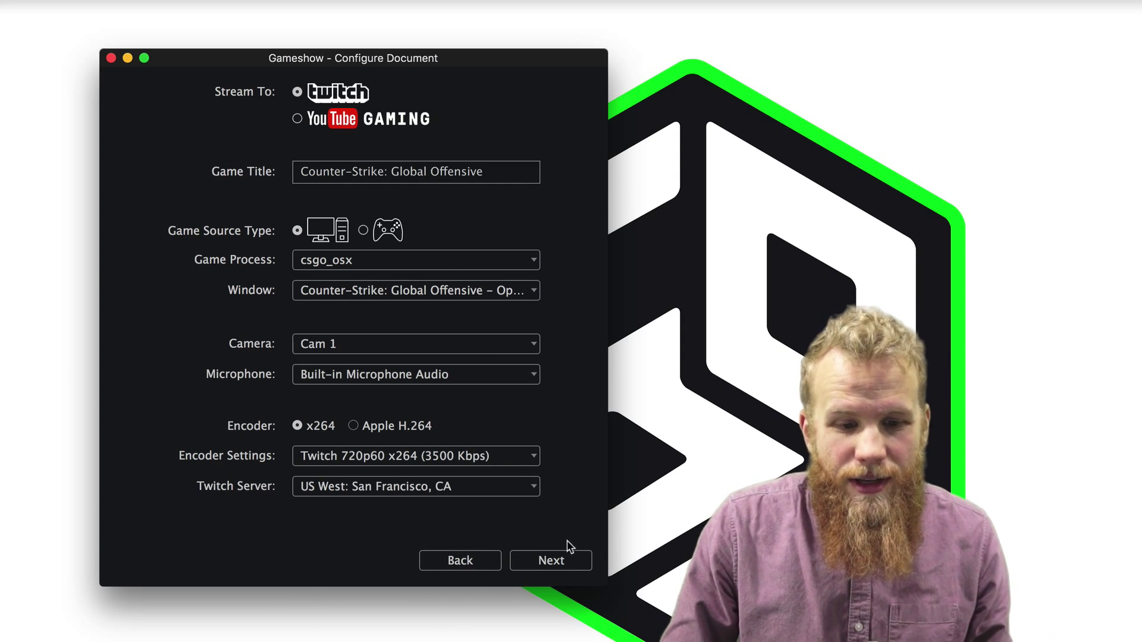
Proceed to the Twitch authorization and log in with the account's username and password.
left_click(566, 559)
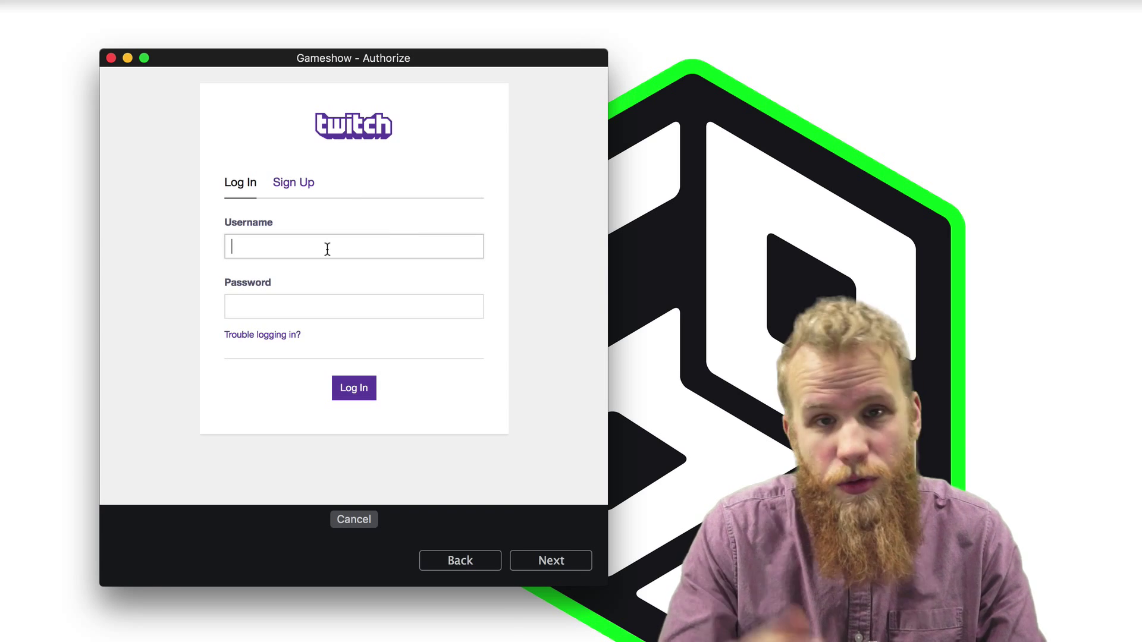
type("Ga")
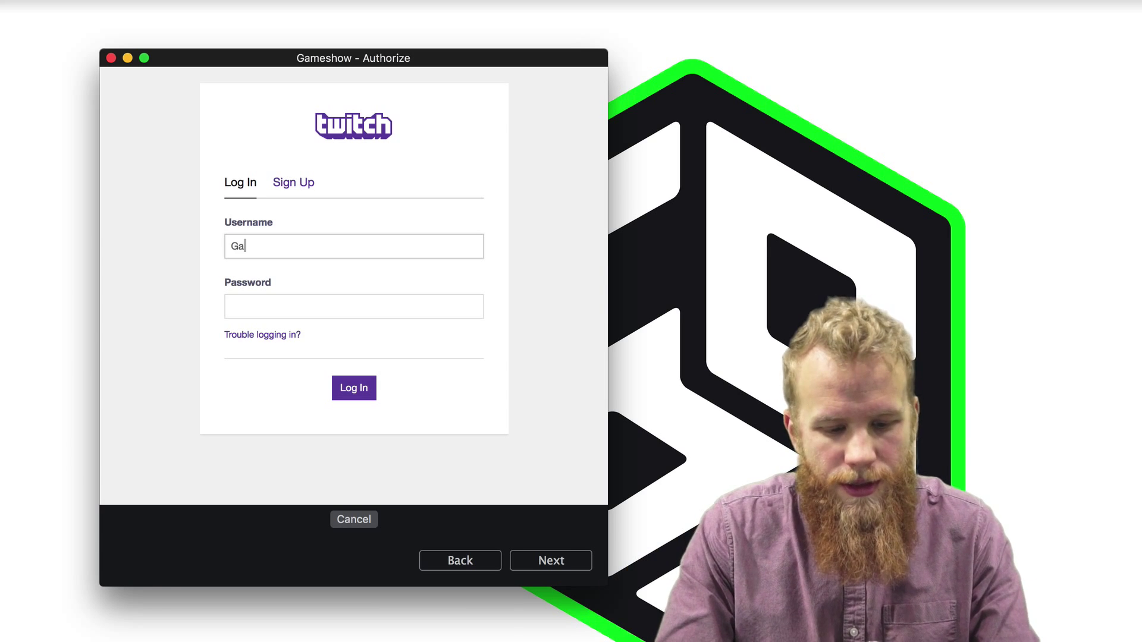
type("meshowLive")
left_click(332, 311)
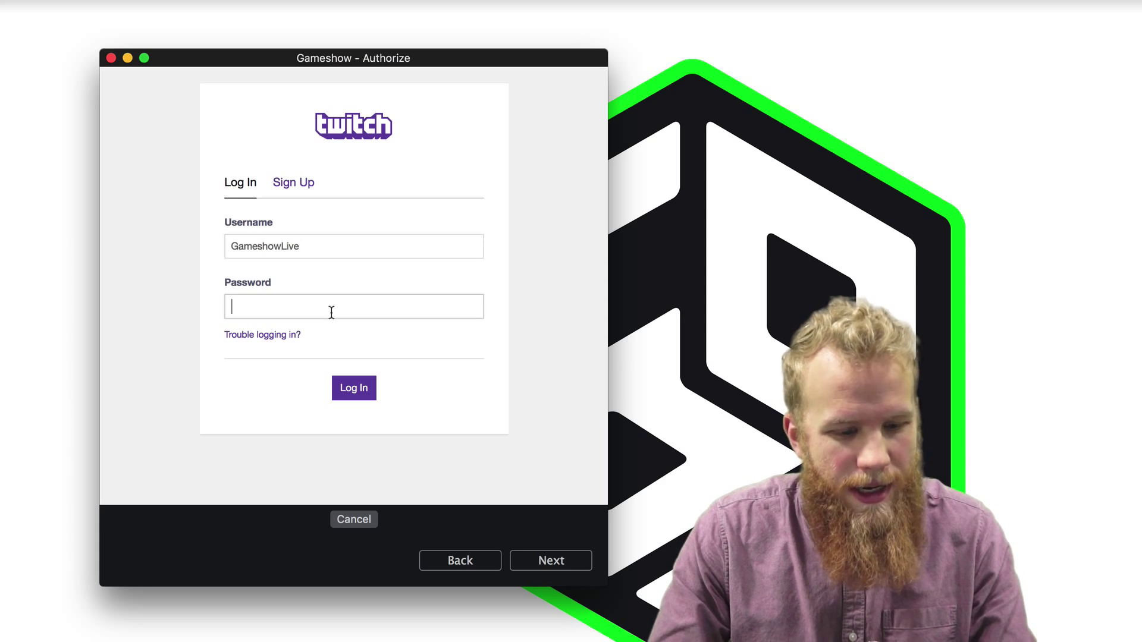
type("••••••")
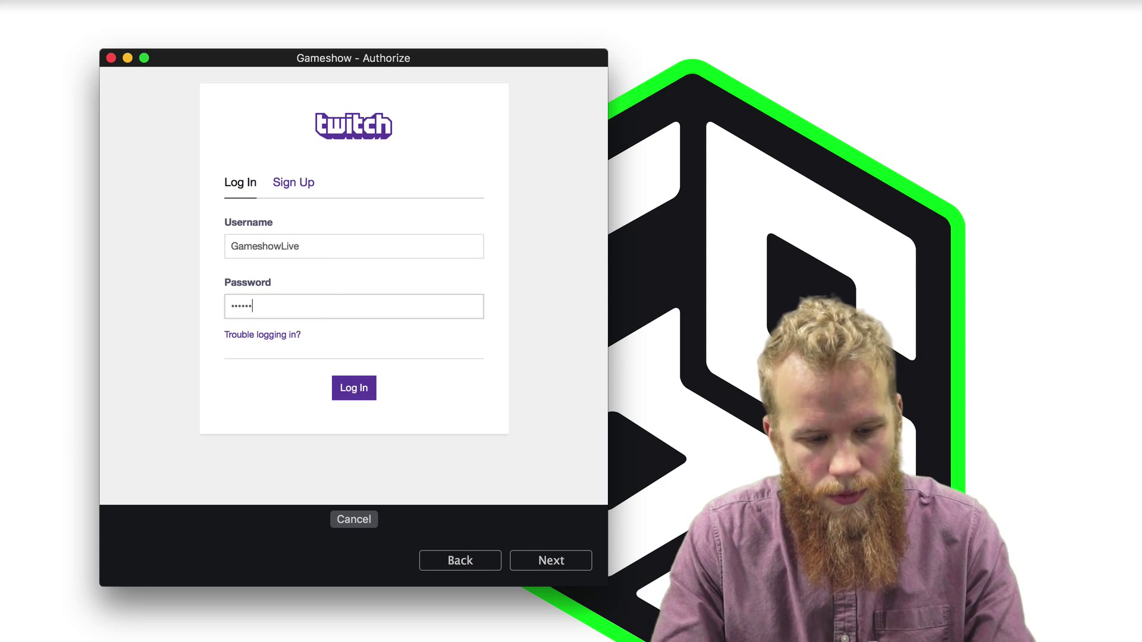
type("••••")
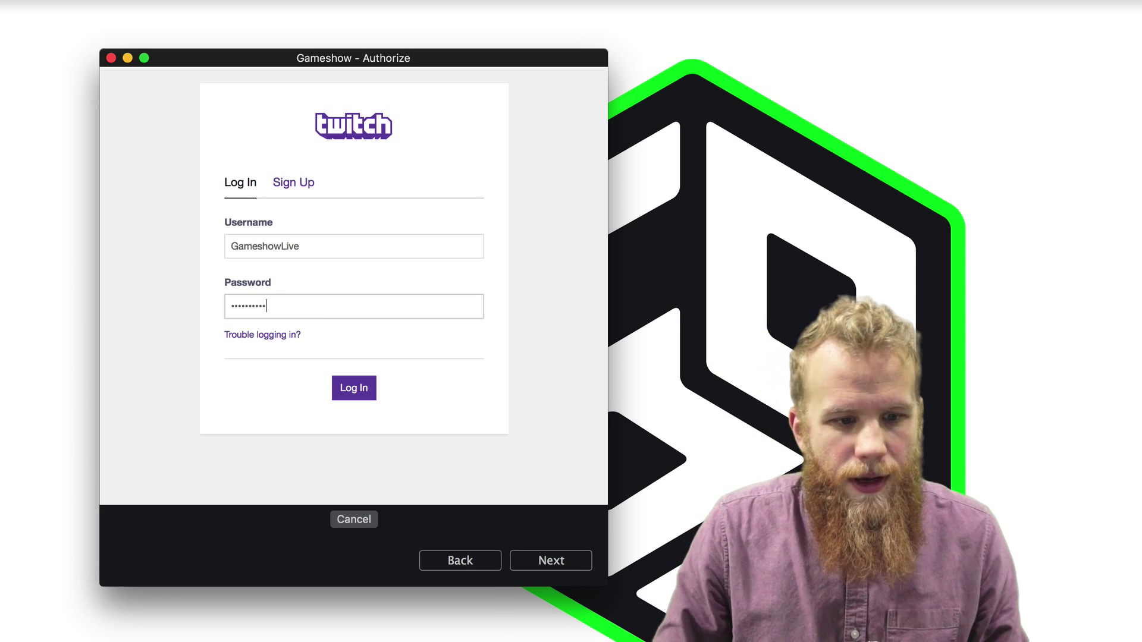
left_click(353, 391)
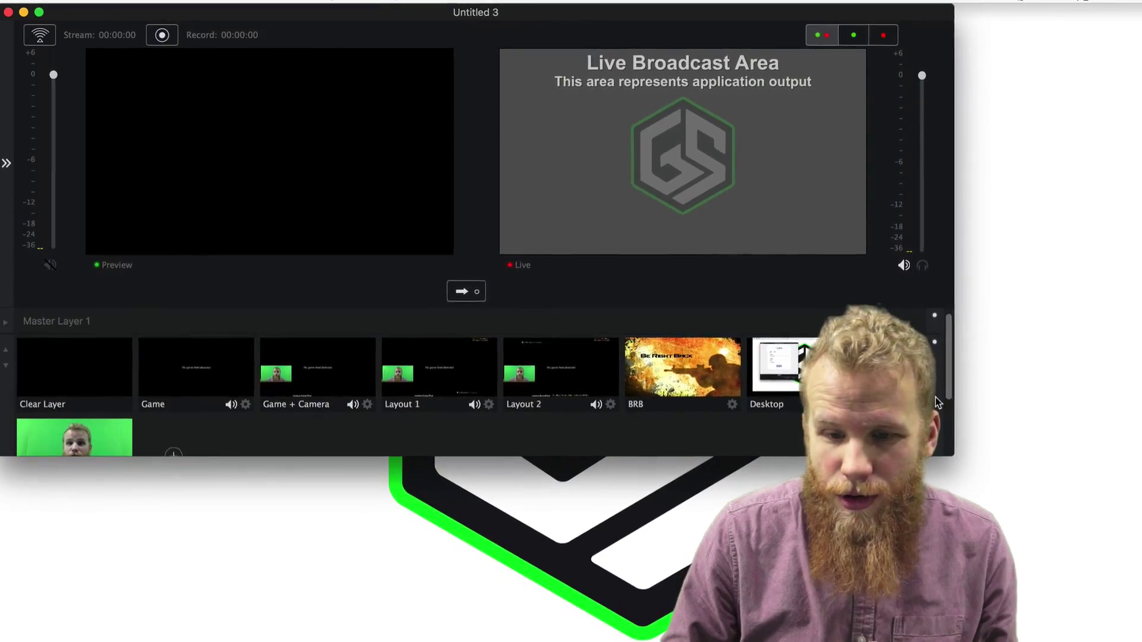
Enlarge the new document's window to fill the screen.
left_click_drag(937, 446, 1139, 639)
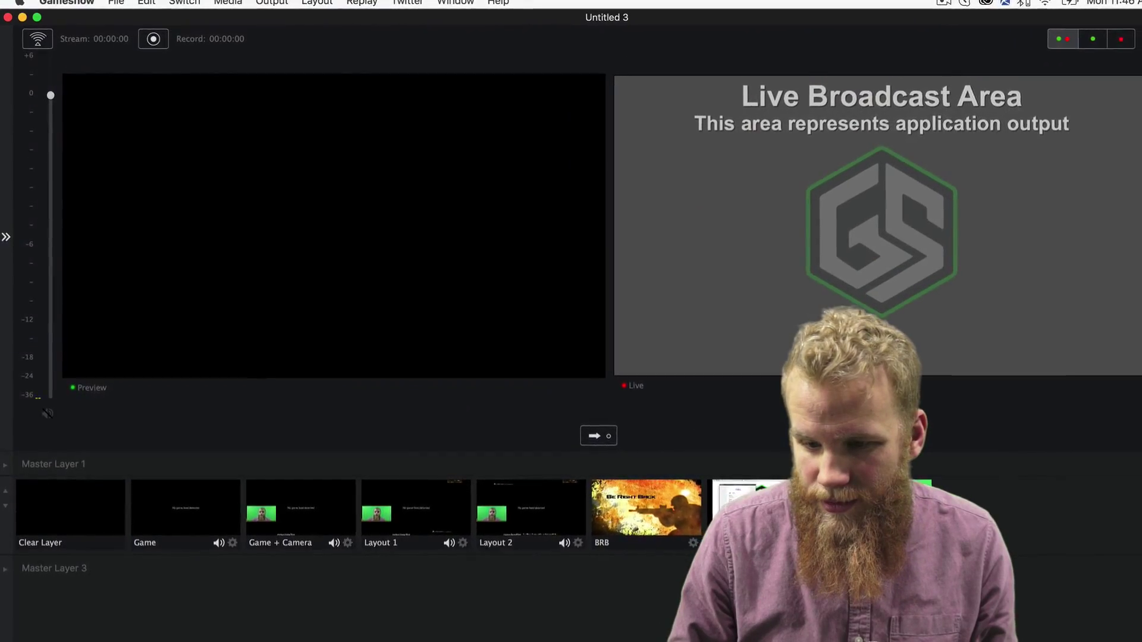